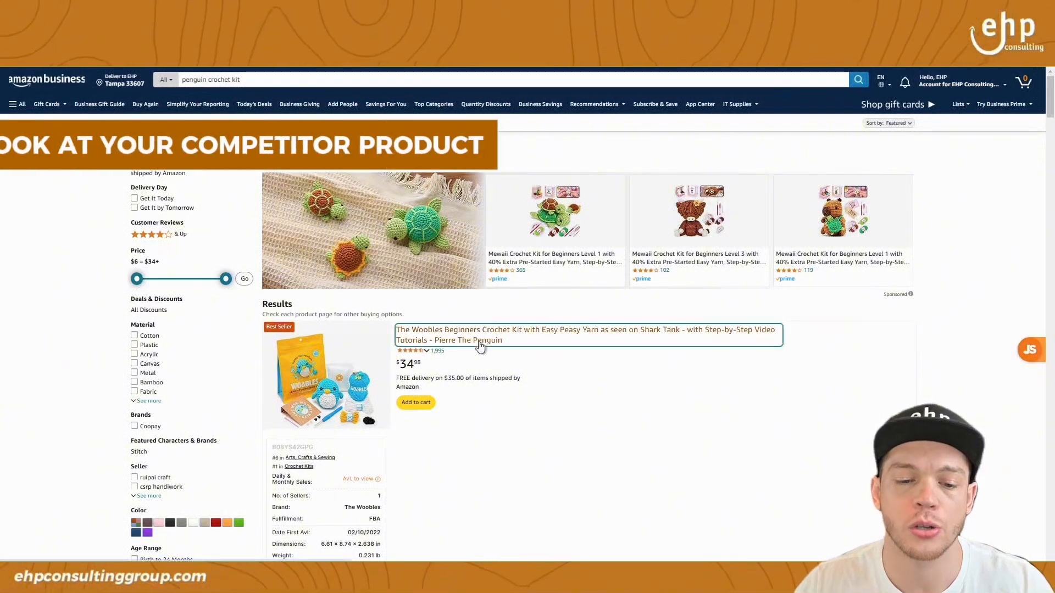
- Open the Woobles Pierre The Penguin crochet kit listing from the search results and highlight its past-month purchase figure
{"action": "left_click", "coordinate": [479, 343]}
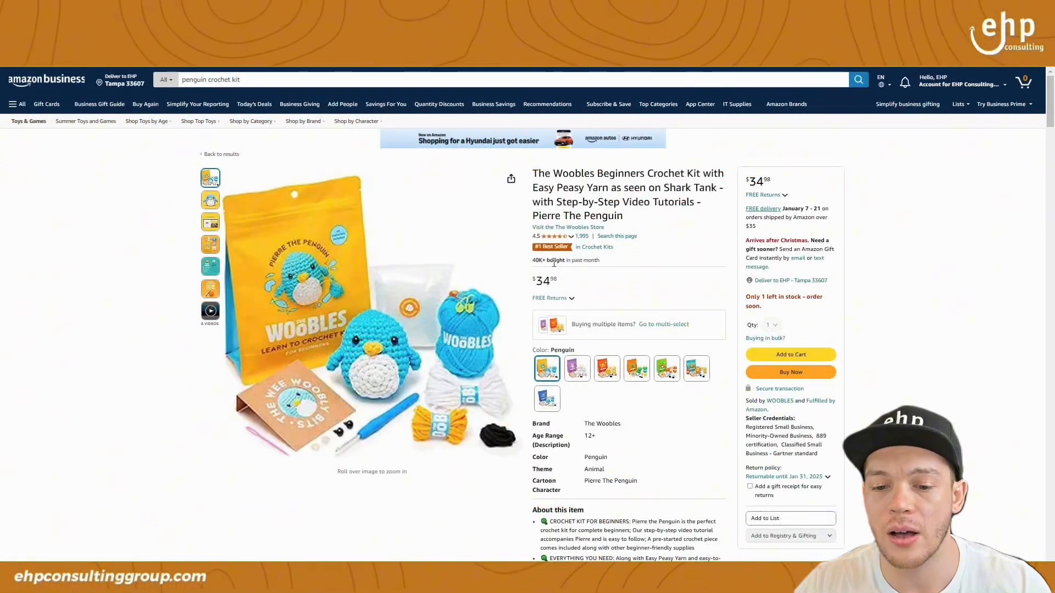
{"action": "left_click_drag", "start_coordinate": [532, 261], "coordinate": [639, 261]}
{"action": "left_click", "coordinate": [689, 268]}
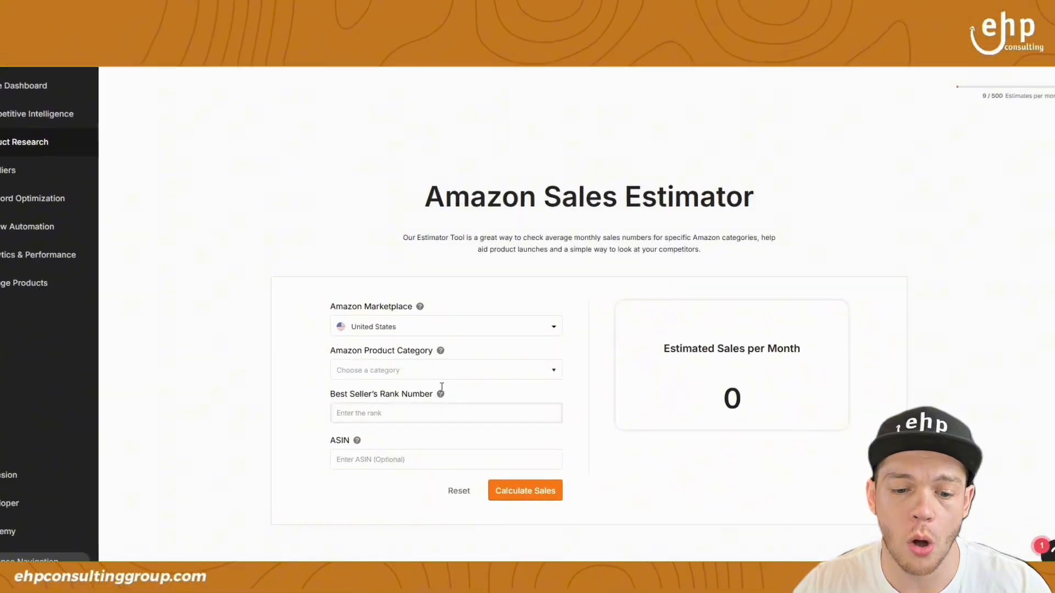
- In Jungle Scout's Sales Estimator, calculate and highlight the monthly sales for Best Seller's Rank 1 in Arts, Crafts & Sewing
{"action": "left_click", "coordinate": [418, 344]}
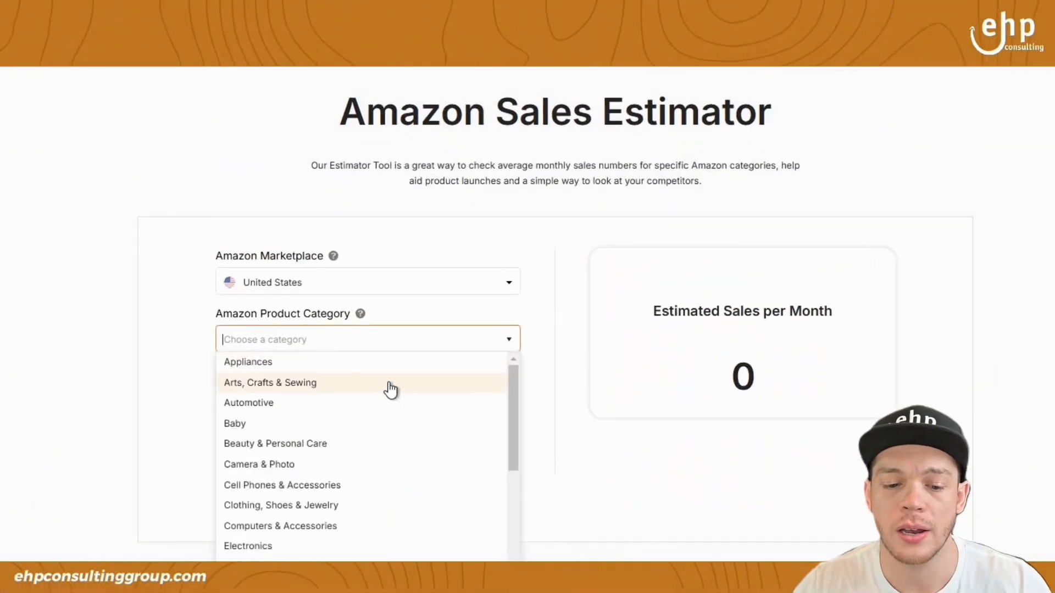
{"action": "left_click", "coordinate": [391, 385]}
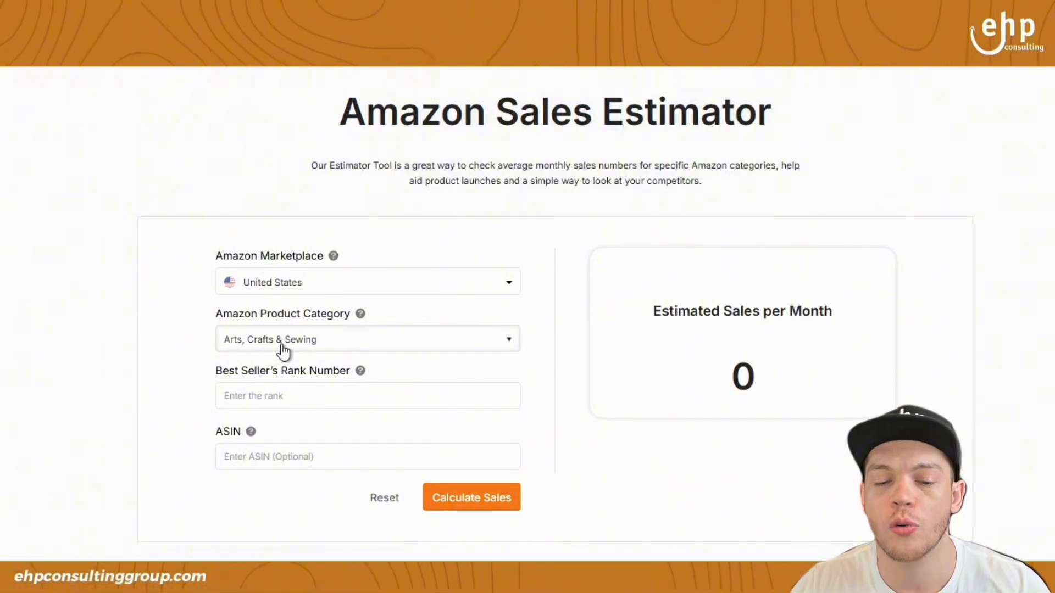
{"action": "left_click", "coordinate": [324, 387]}
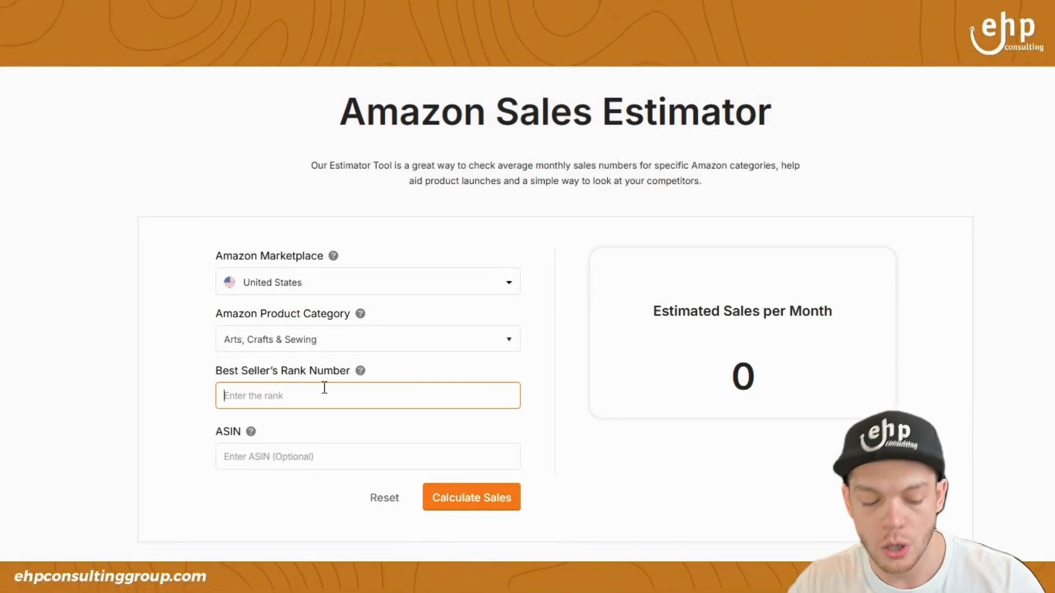
{"action": "type", "text": "1"}
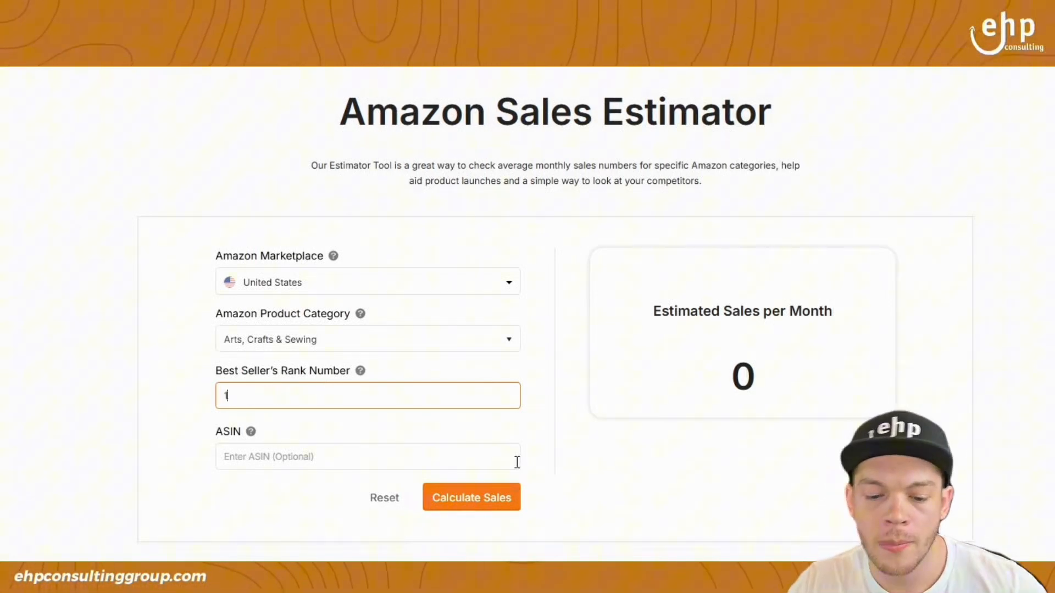
{"action": "left_click", "coordinate": [493, 503]}
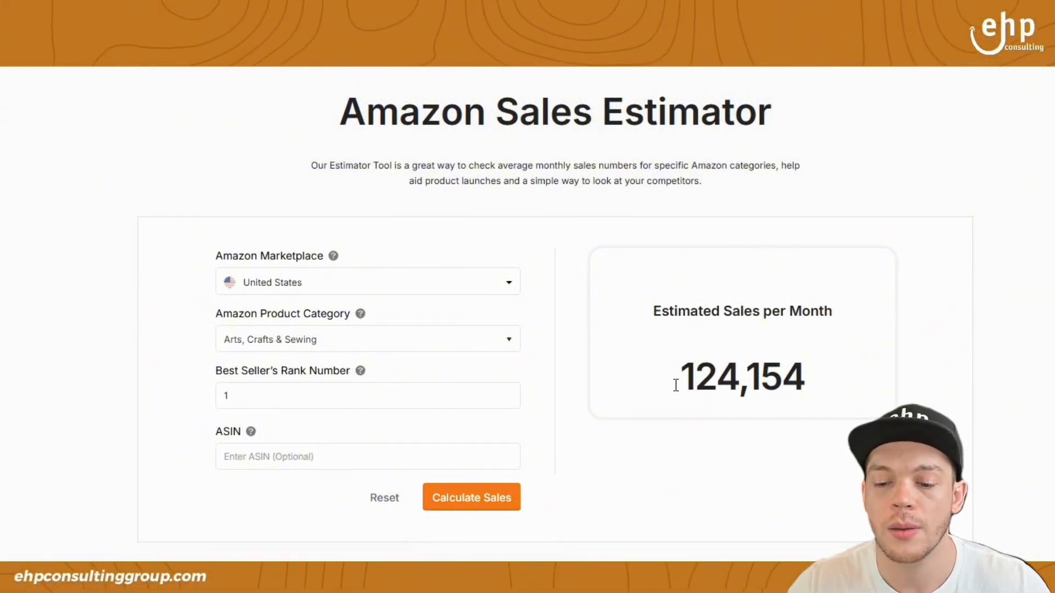
{"action": "left_click_drag", "start_coordinate": [676, 385], "coordinate": [833, 387]}
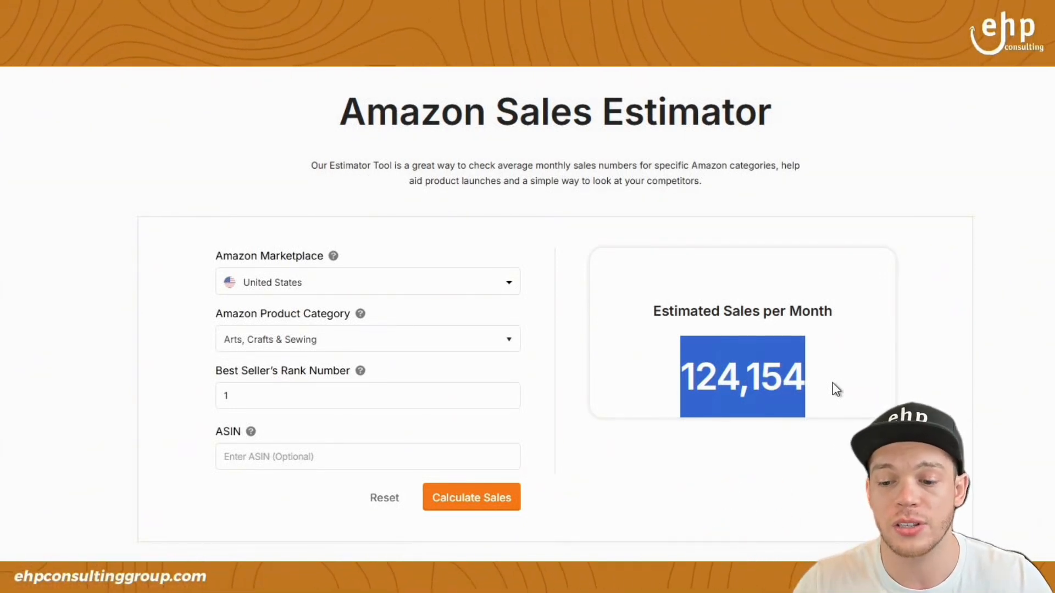
{"action": "left_click_drag", "start_coordinate": [782, 378], "coordinate": [653, 374]}
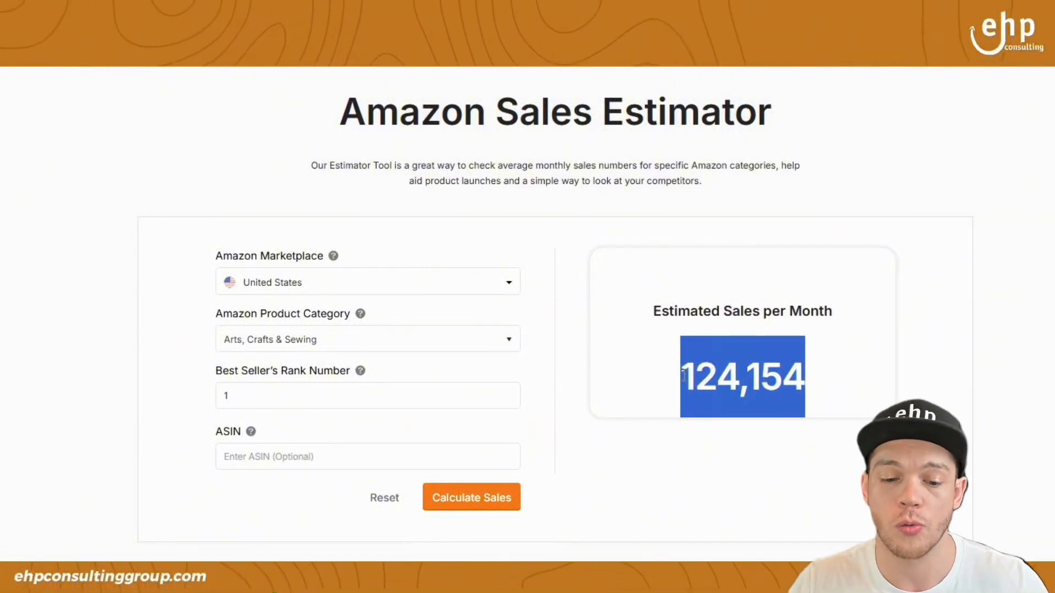
- Change the product category to Industrial & Scientific and the rank to 100, and calculate and highlight the monthly sales
{"action": "left_click", "coordinate": [412, 395]}
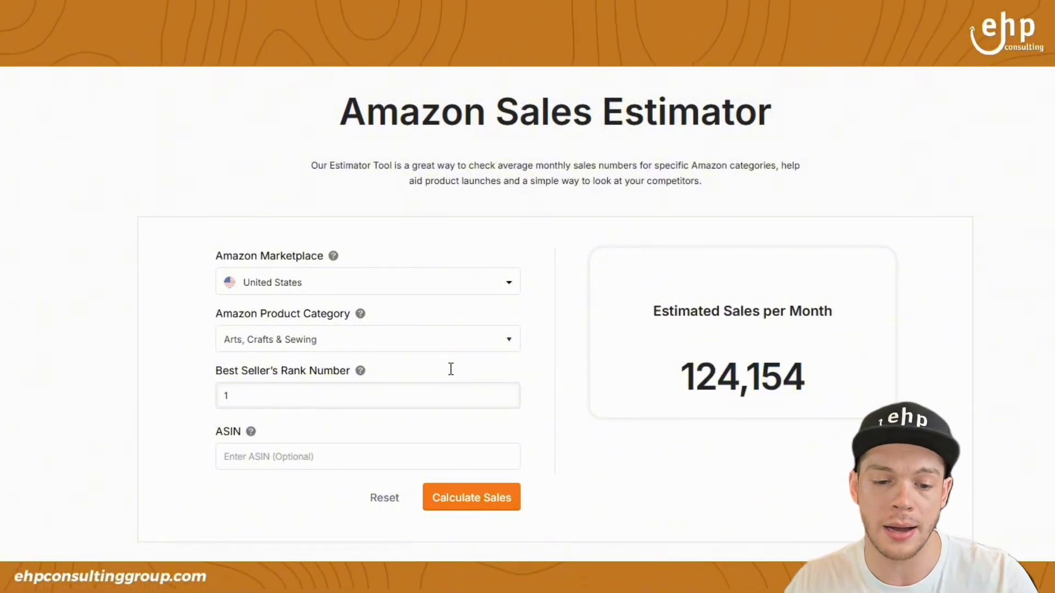
{"action": "left_click", "coordinate": [456, 338]}
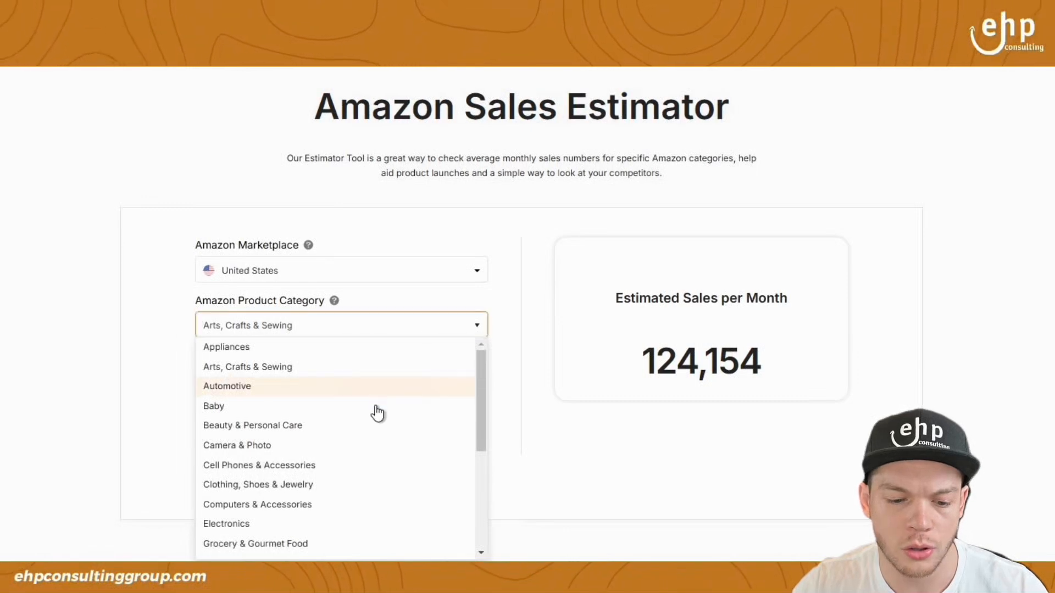
{"action": "scroll", "coordinate": [330, 416], "scroll_direction": "down", "scroll_amount": 2}
{"action": "scroll", "coordinate": [321, 449], "scroll_direction": "down", "scroll_amount": 2}
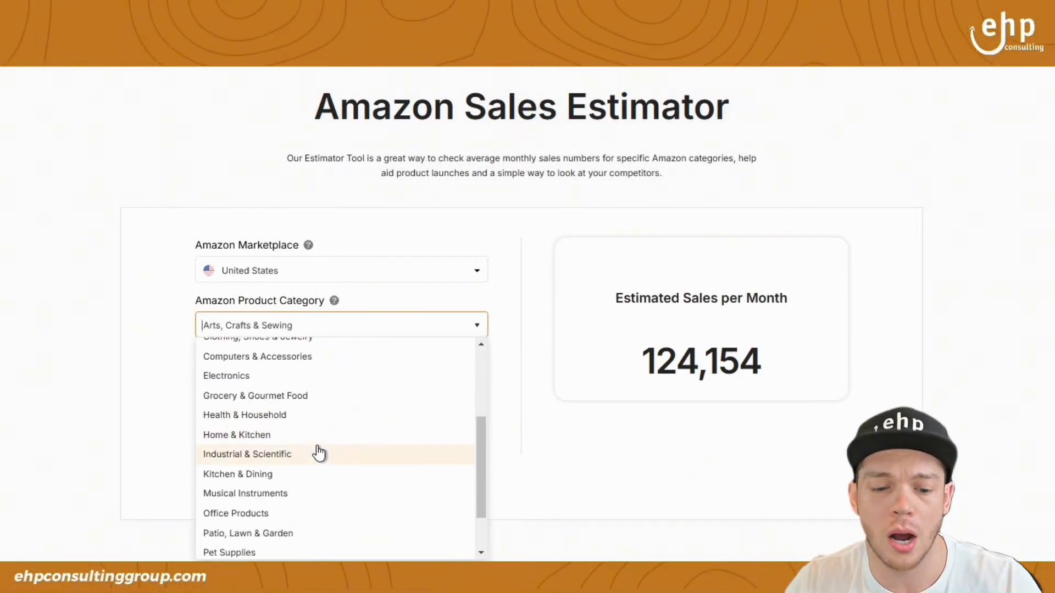
{"action": "scroll", "coordinate": [318, 452], "scroll_direction": "up", "scroll_amount": 3}
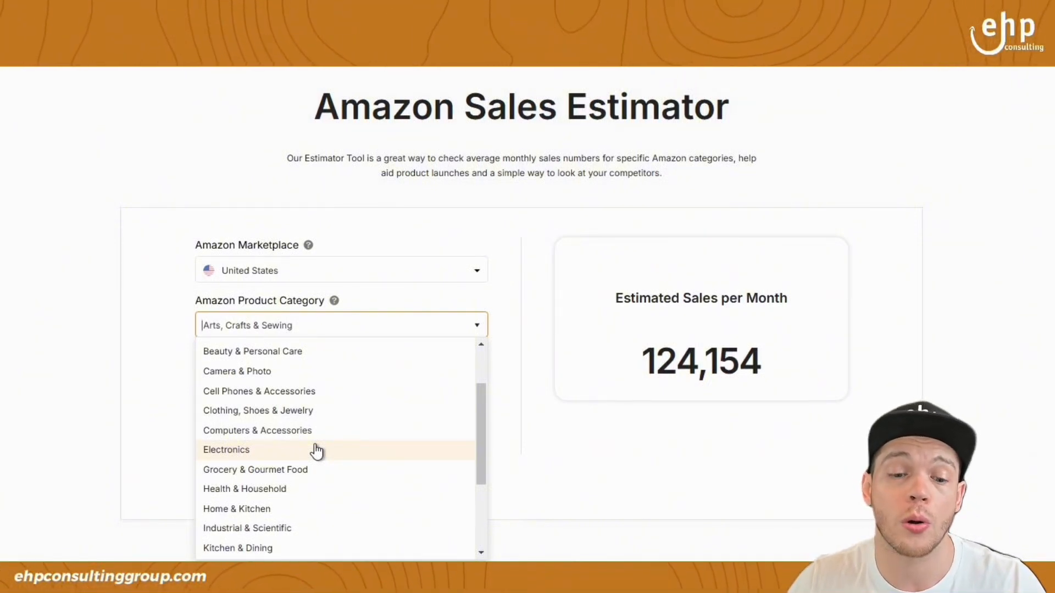
{"action": "scroll", "coordinate": [309, 490], "scroll_direction": "down", "scroll_amount": 3}
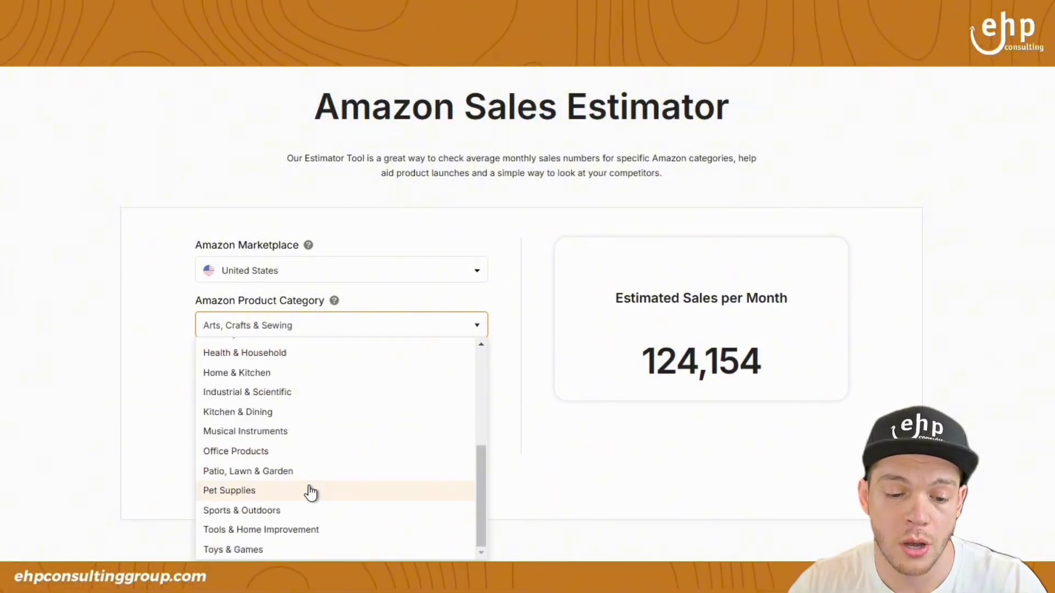
{"action": "left_click", "coordinate": [277, 393]}
{"action": "left_click", "coordinate": [277, 384]}
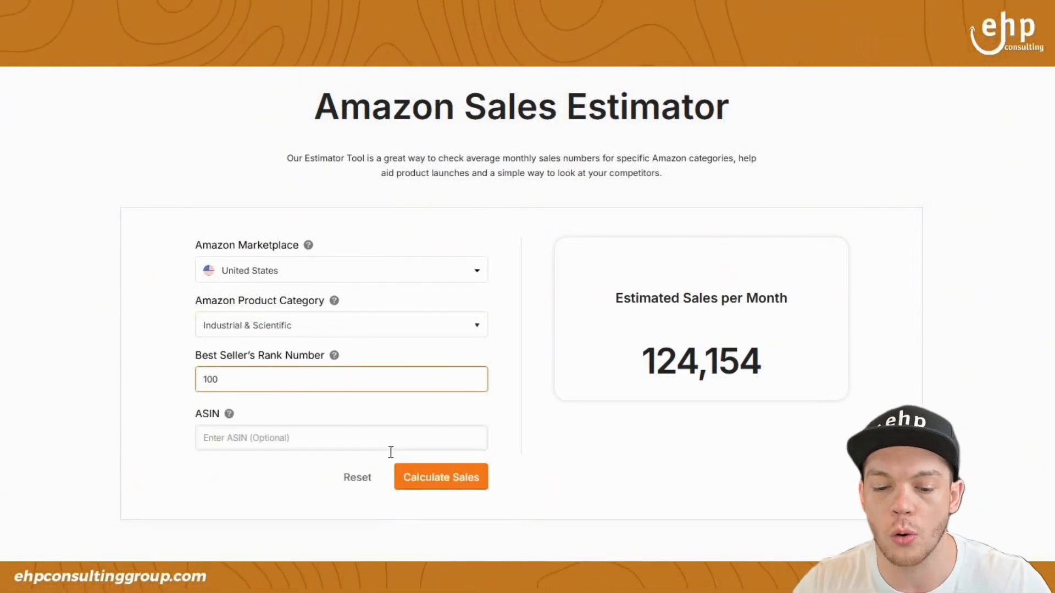
{"action": "left_click", "coordinate": [422, 482]}
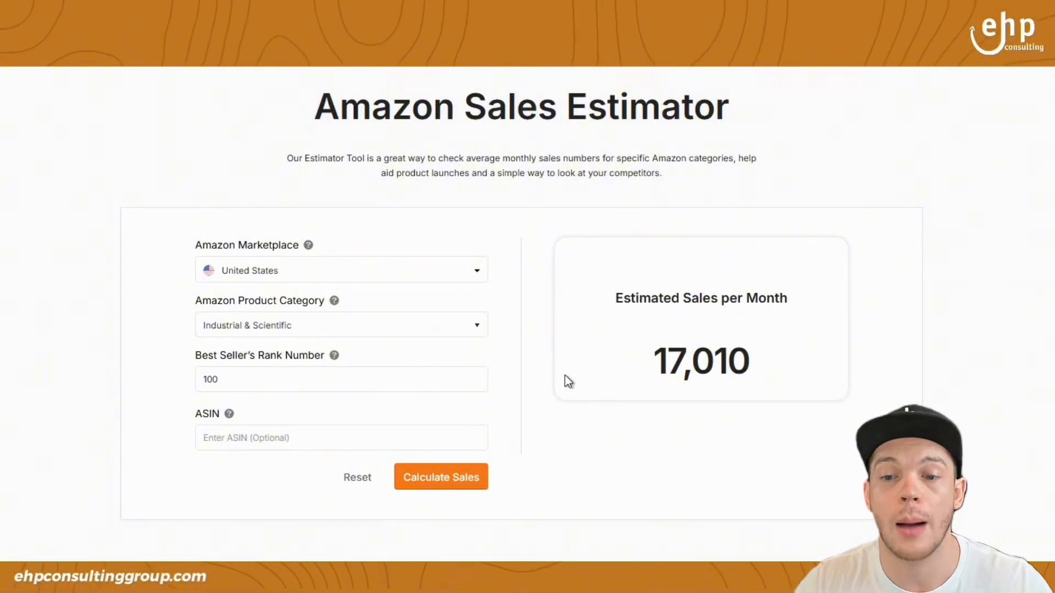
{"action": "double_click", "coordinate": [742, 369]}
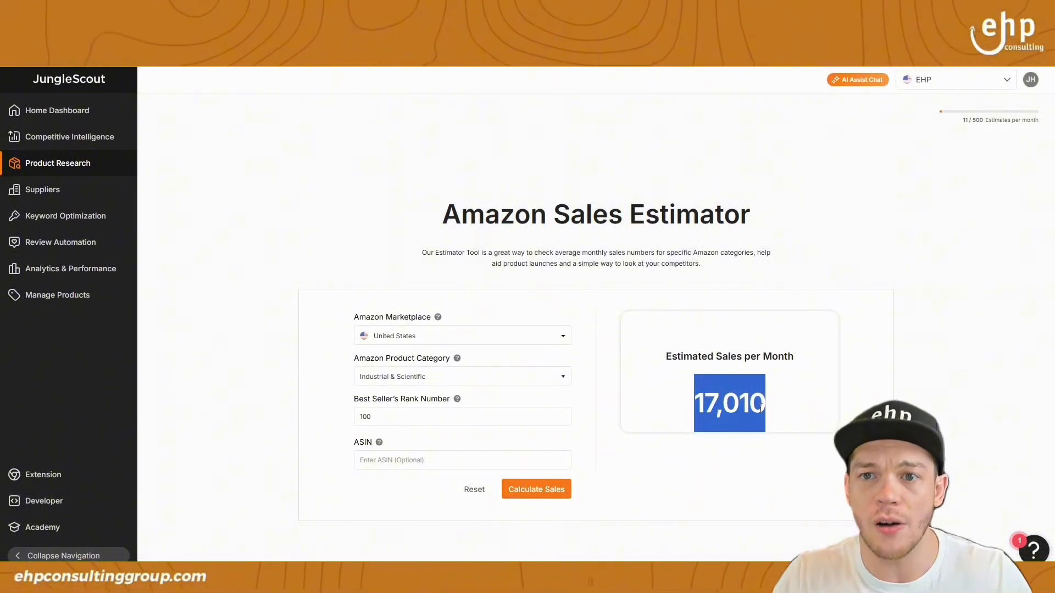
- Calculate the monthly sales for Best Seller's Rank 1000 and switch the product category to Arts, Crafts & Sewing
{"action": "left_click", "coordinate": [510, 416]}
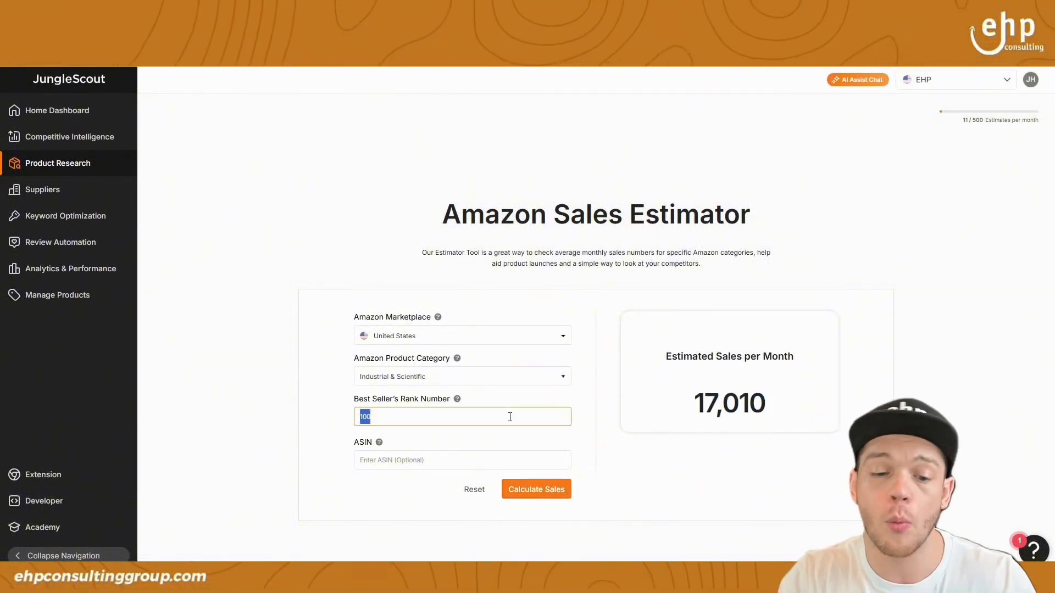
{"action": "type", "text": "0"}
{"action": "left_click", "coordinate": [551, 490]}
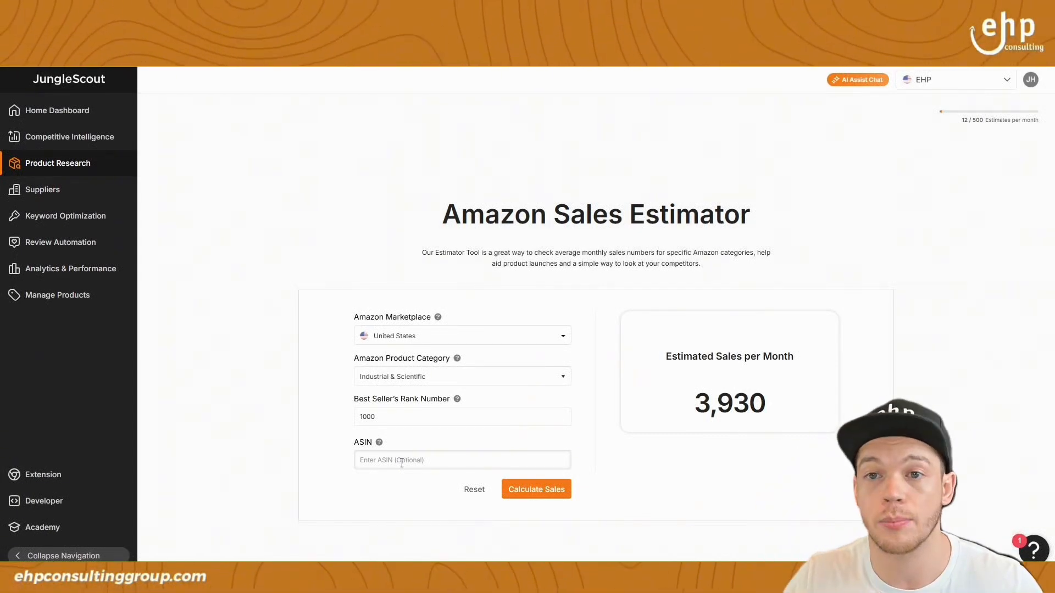
{"action": "left_click", "coordinate": [434, 379]}
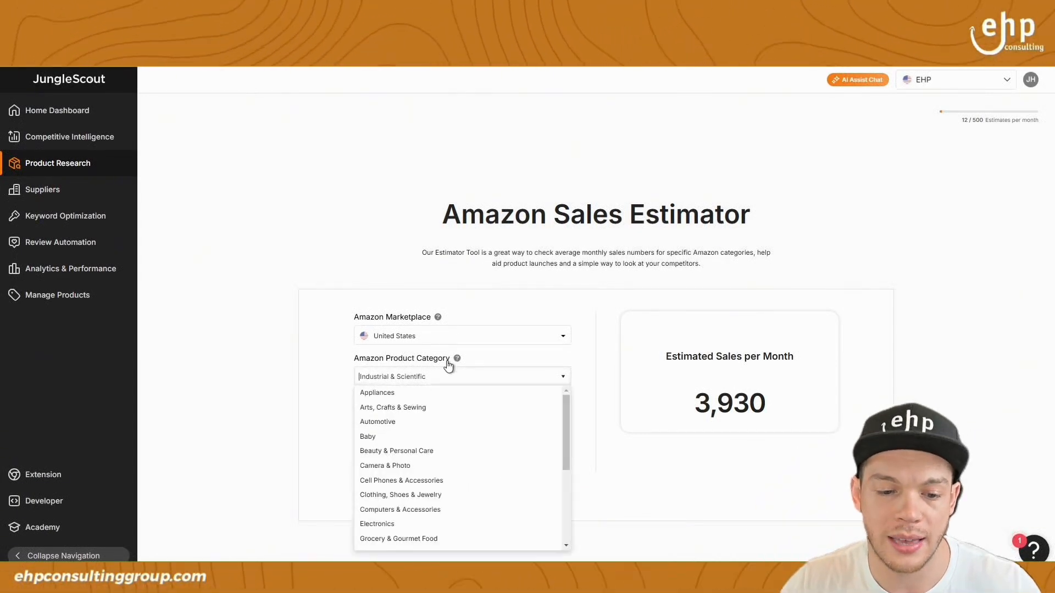
{"action": "left_click", "coordinate": [449, 410]}
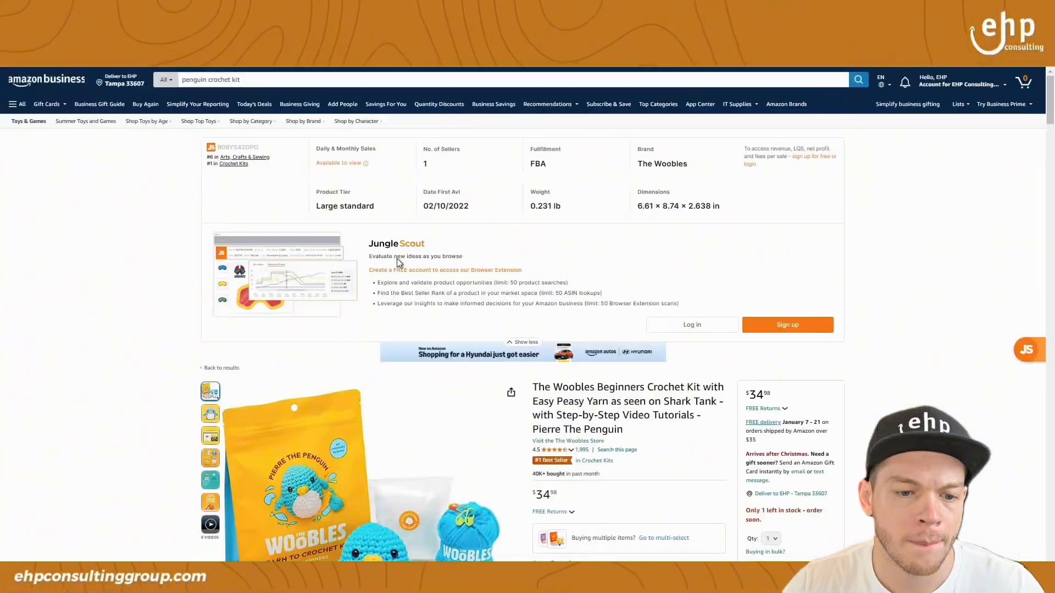
- On Amazon, examine the product details of the Woobles penguin and Crochetta octopus kits for a Best Sellers Rank
{"action": "scroll", "coordinate": [656, 330], "scroll_direction": "down", "scroll_amount": 15}
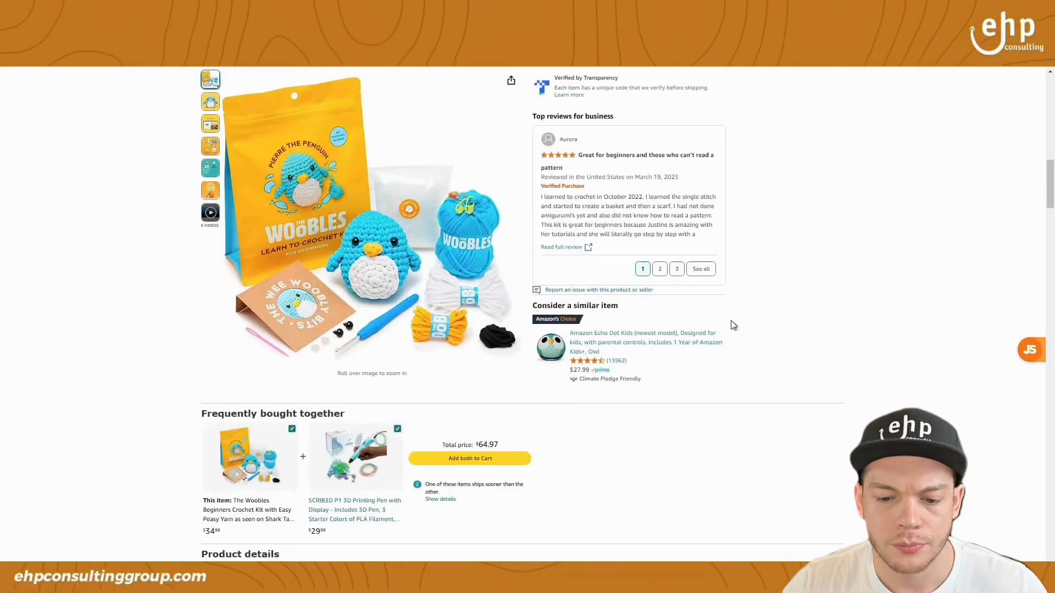
{"action": "scroll", "coordinate": [736, 323], "scroll_direction": "down", "scroll_amount": 3}
{"action": "scroll", "coordinate": [737, 323], "scroll_direction": "up", "scroll_amount": 1}
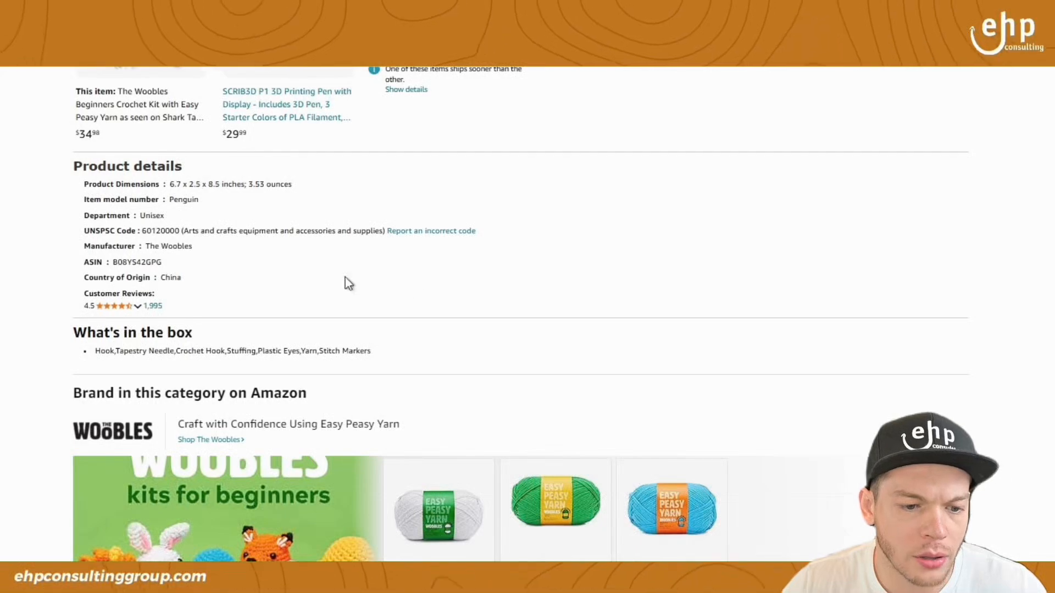
{"action": "scroll", "coordinate": [860, 335], "scroll_direction": "down", "scroll_amount": 20}
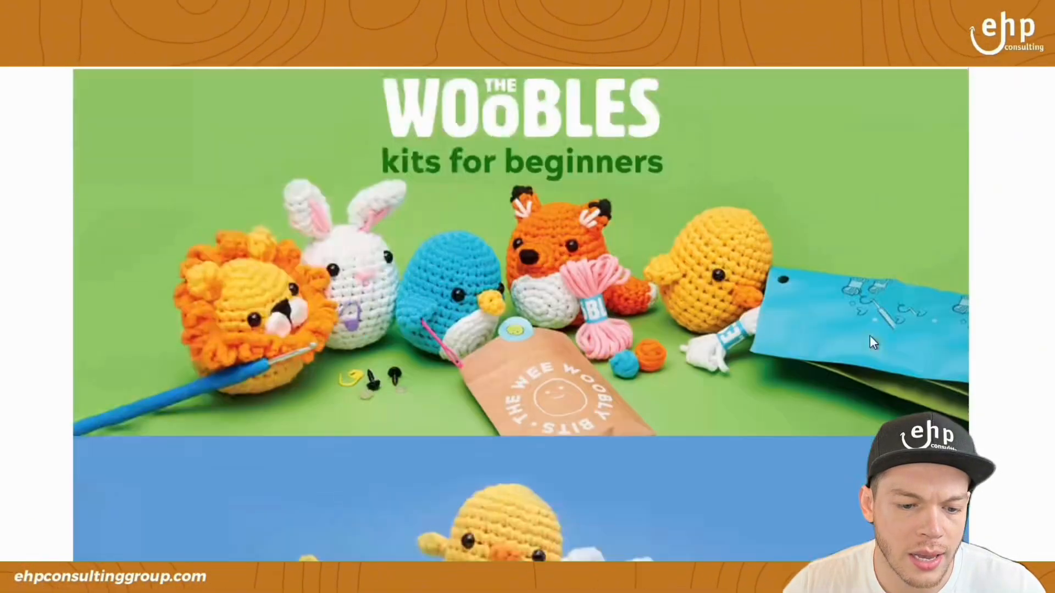
{"action": "scroll", "coordinate": [869, 336], "scroll_direction": "down", "scroll_amount": 20}
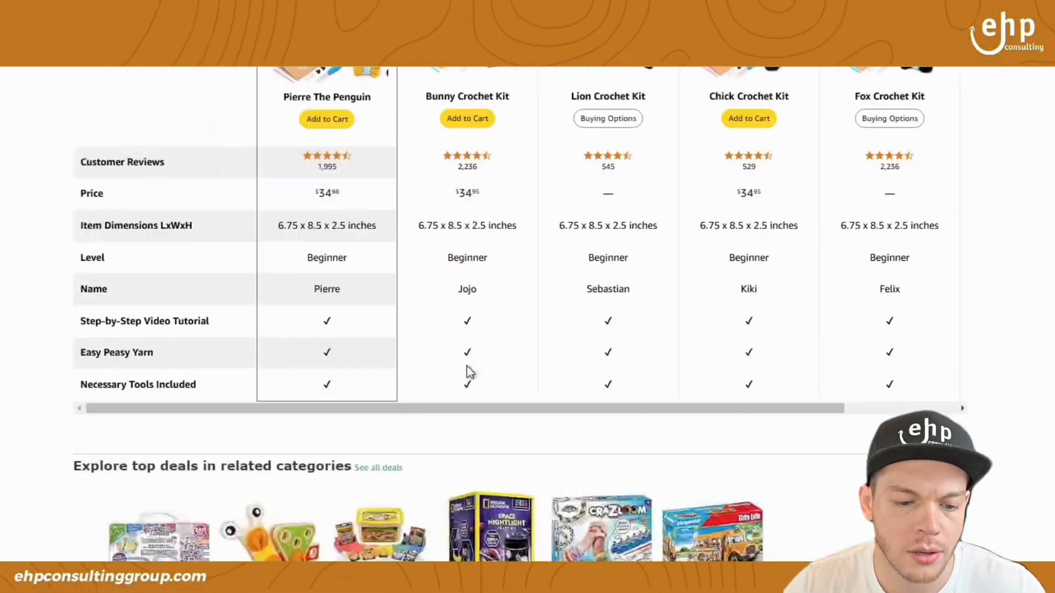
{"action": "scroll", "coordinate": [467, 372], "scroll_direction": "down", "scroll_amount": 7}
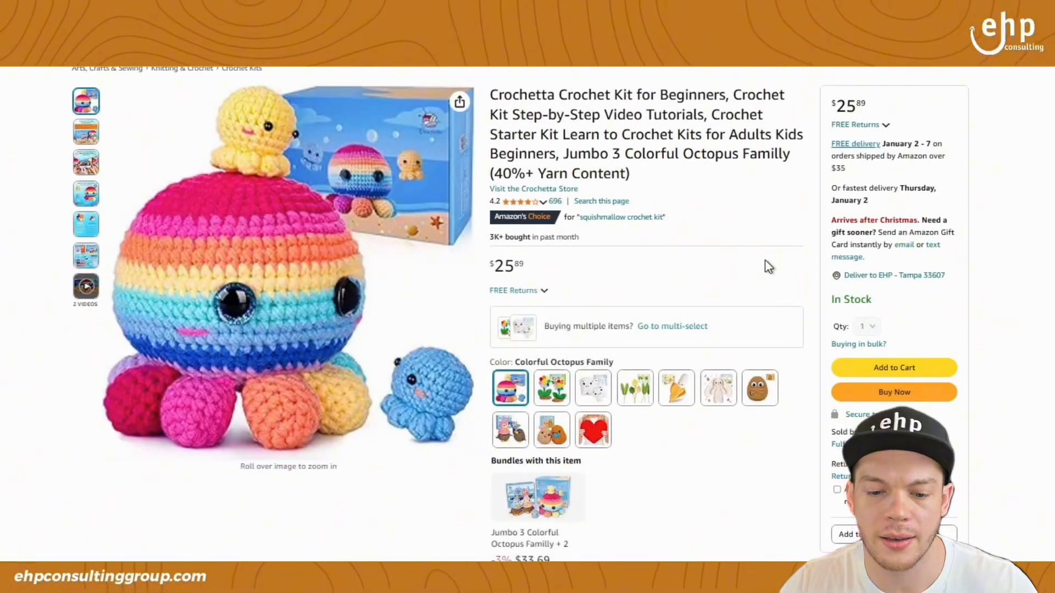
{"action": "scroll", "coordinate": [768, 267], "scroll_direction": "down", "scroll_amount": 15}
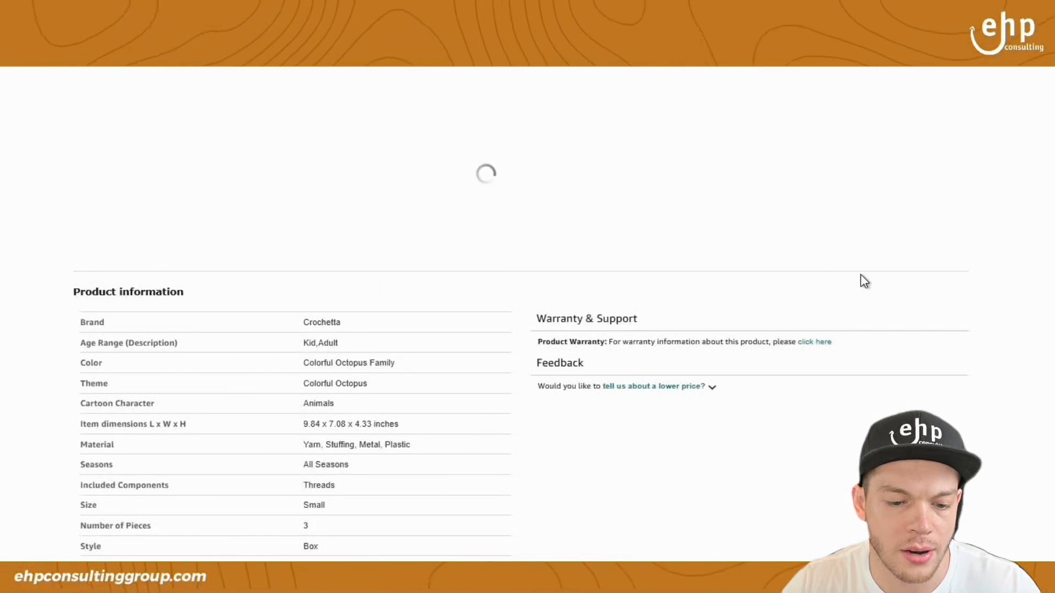
{"action": "scroll", "coordinate": [805, 328], "scroll_direction": "down", "scroll_amount": 7}
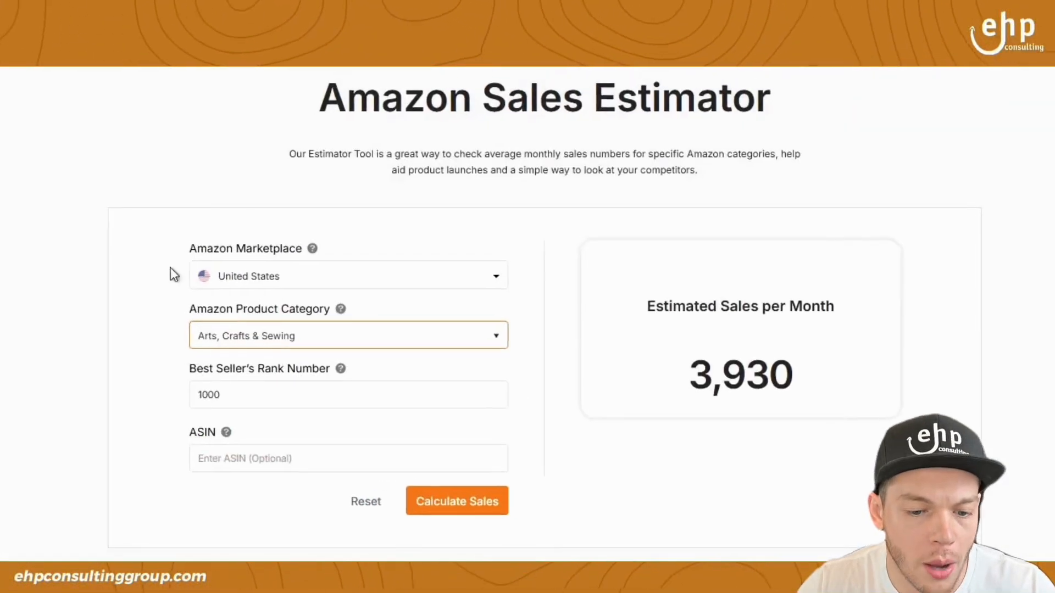
- Back in Jungle Scout's Sales Estimator, set the Best Seller's Rank to 748 and calculate and highlight the monthly sales
{"action": "double_click", "coordinate": [266, 409]}
{"action": "type", "text": "748"}
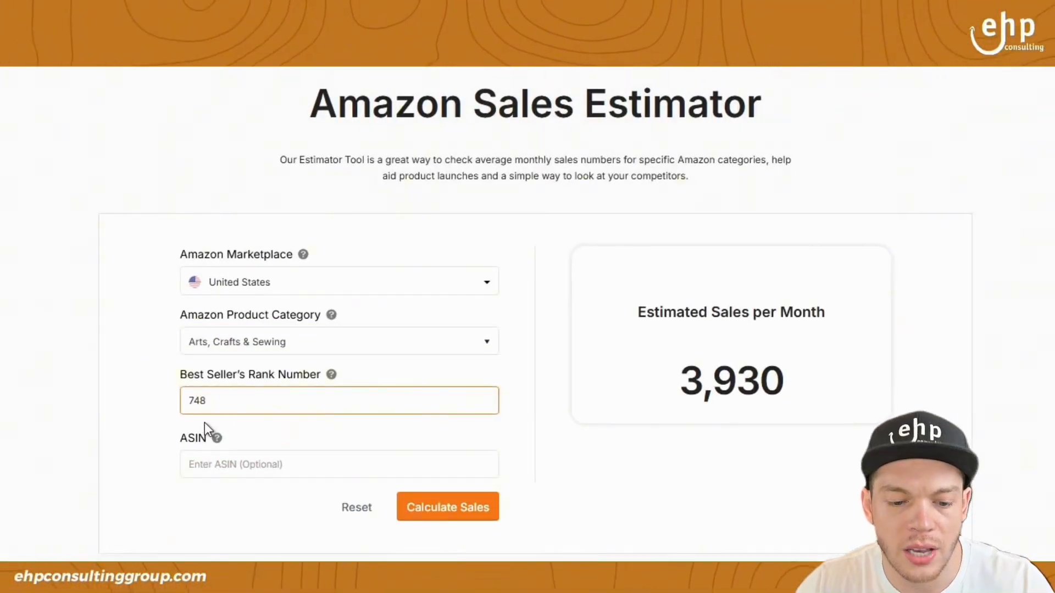
{"action": "left_click", "coordinate": [433, 513]}
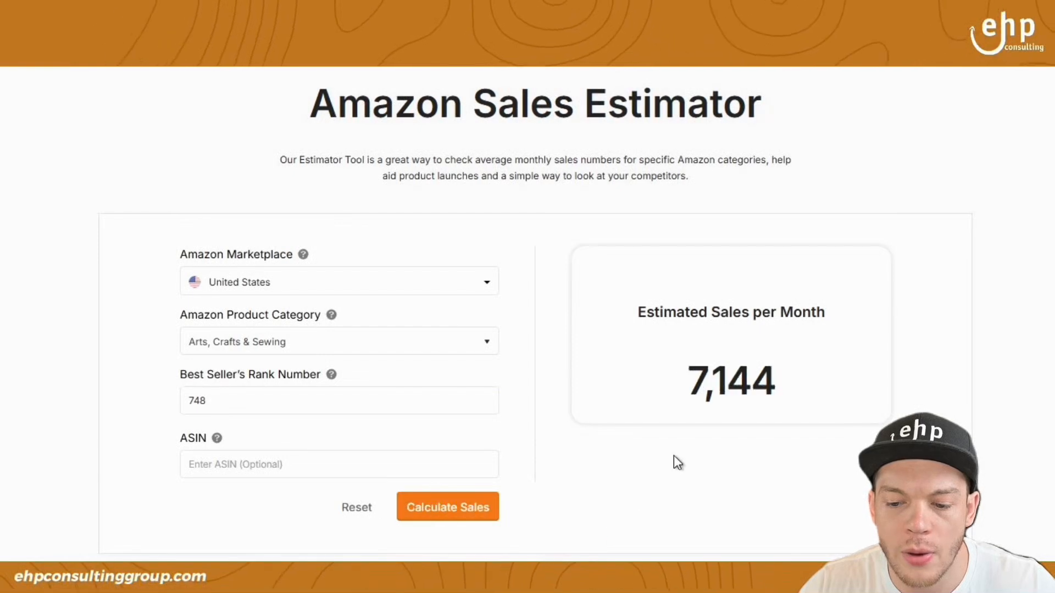
{"action": "left_click_drag", "start_coordinate": [686, 395], "coordinate": [776, 384]}
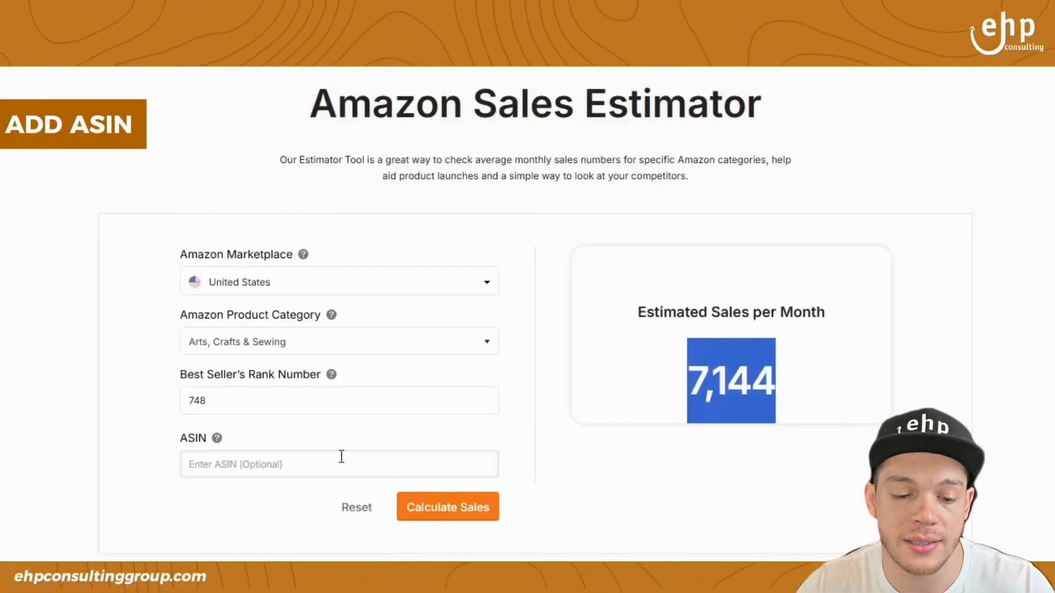
- Add the ASIN B0C2YM5JLW to the estimator and recalculate the monthly sales
{"action": "left_click", "coordinate": [341, 456]}
{"action": "type", "text": "B0C2YM5JLW"}
{"action": "left_click", "coordinate": [435, 507]}
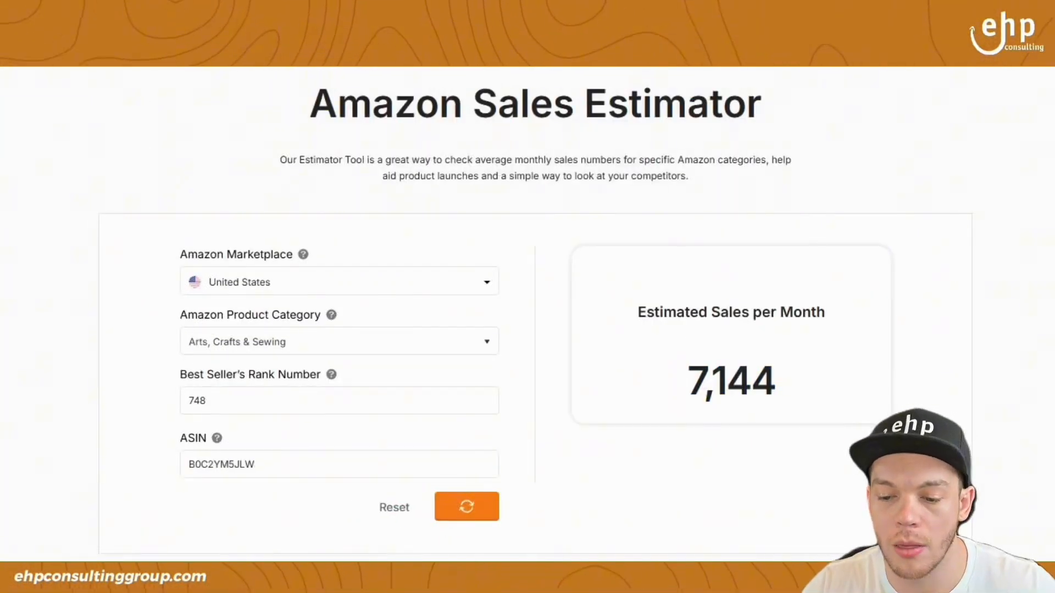
{"action": "left_click_drag", "start_coordinate": [680, 379], "coordinate": [812, 375]}
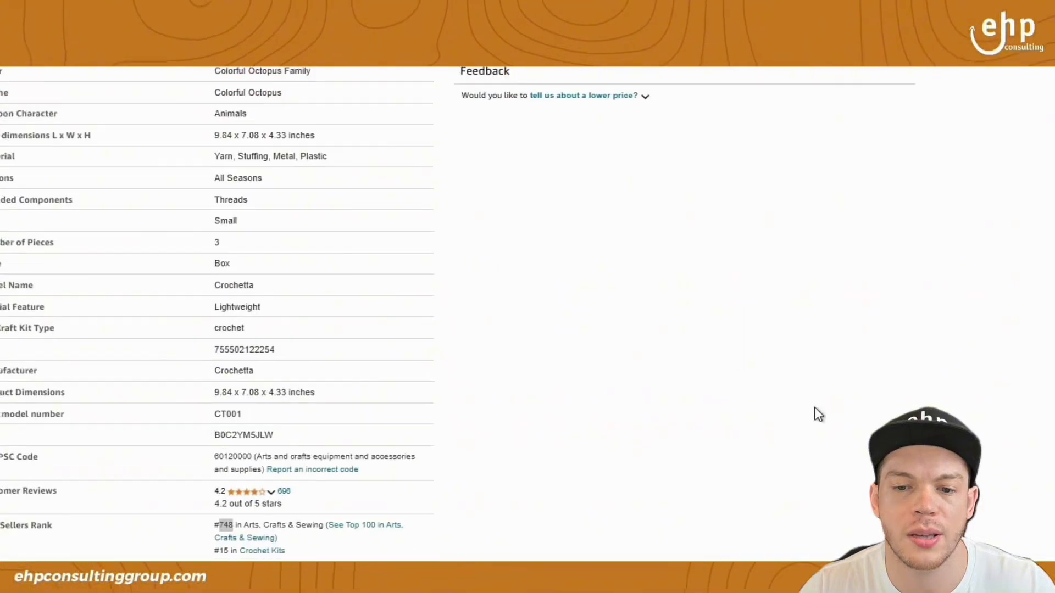
- Review the Crochetta octopus kit's past-month purchases and listing content on Amazon
{"action": "scroll", "coordinate": [814, 407], "scroll_direction": "up", "scroll_amount": 20}
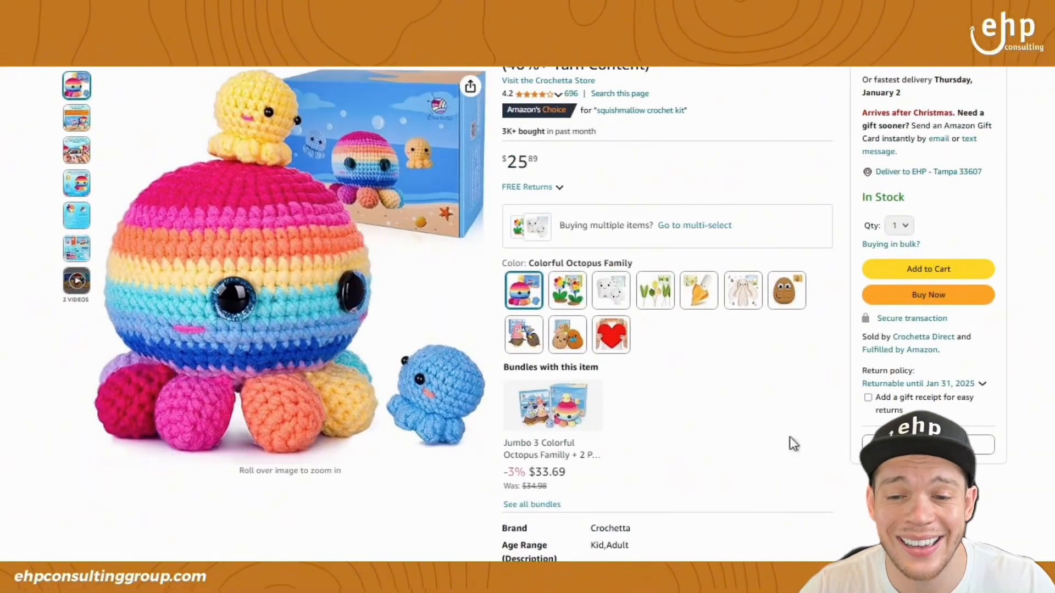
{"action": "scroll", "coordinate": [792, 444], "scroll_direction": "down", "scroll_amount": 10}
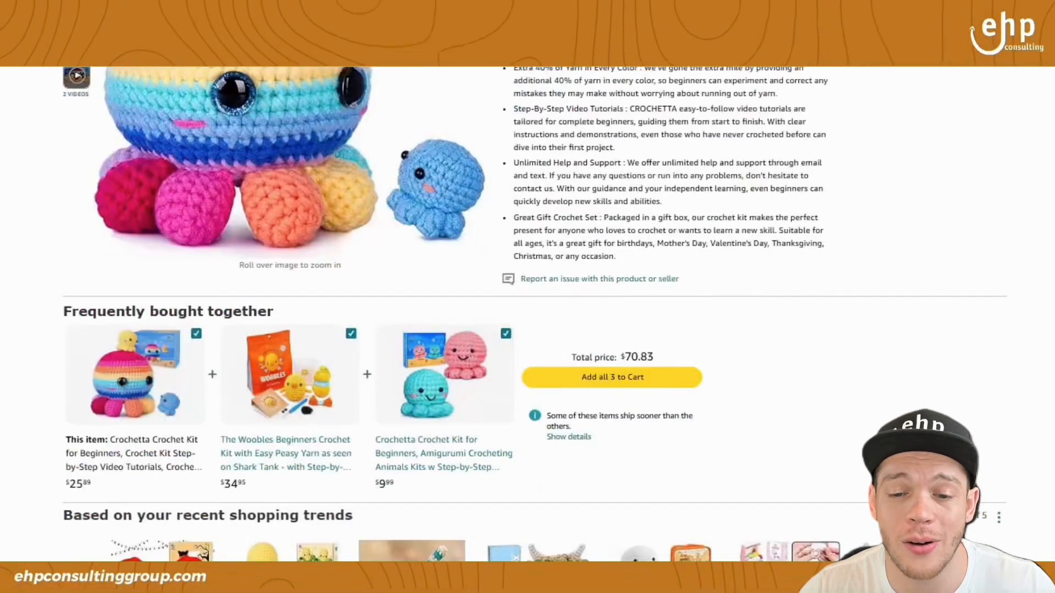
- Examine the related products and the product information section further down the Crochetta octopus kit's Amazon listing
{"action": "scroll", "coordinate": [720, 372], "scroll_direction": "down", "scroll_amount": 15}
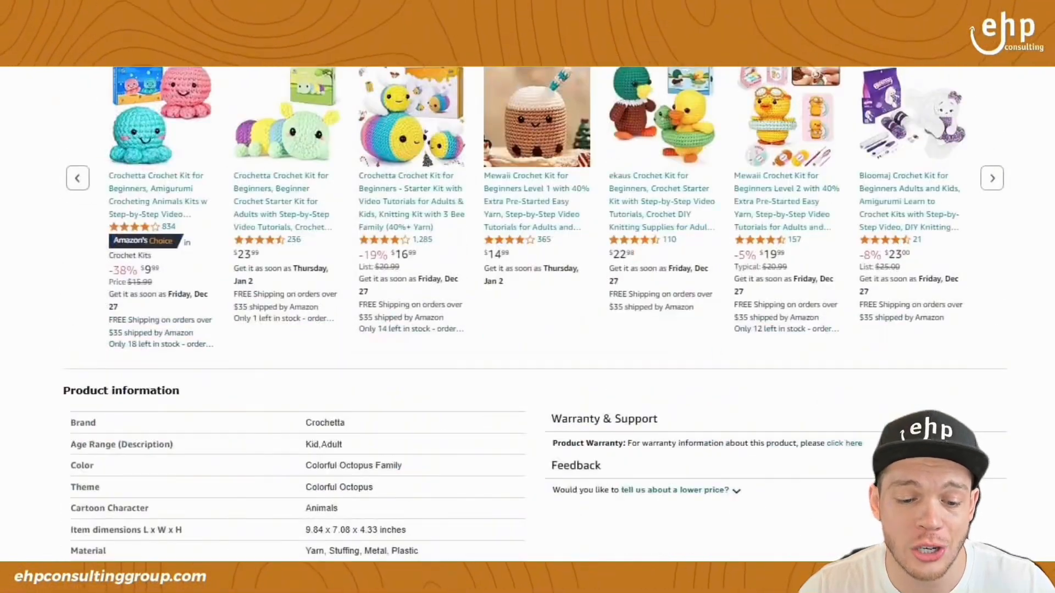
{"action": "scroll", "coordinate": [527, 313], "scroll_direction": "down", "scroll_amount": 4}
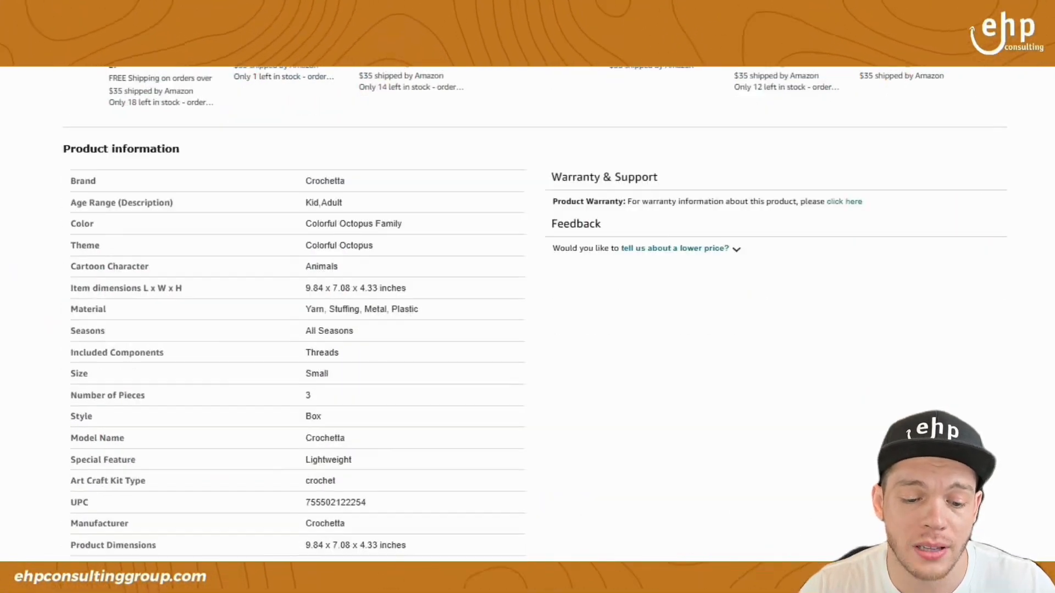
{"action": "scroll", "coordinate": [527, 314], "scroll_direction": "up", "scroll_amount": 12}
{"action": "scroll", "coordinate": [527, 313], "scroll_direction": "down", "scroll_amount": 5}
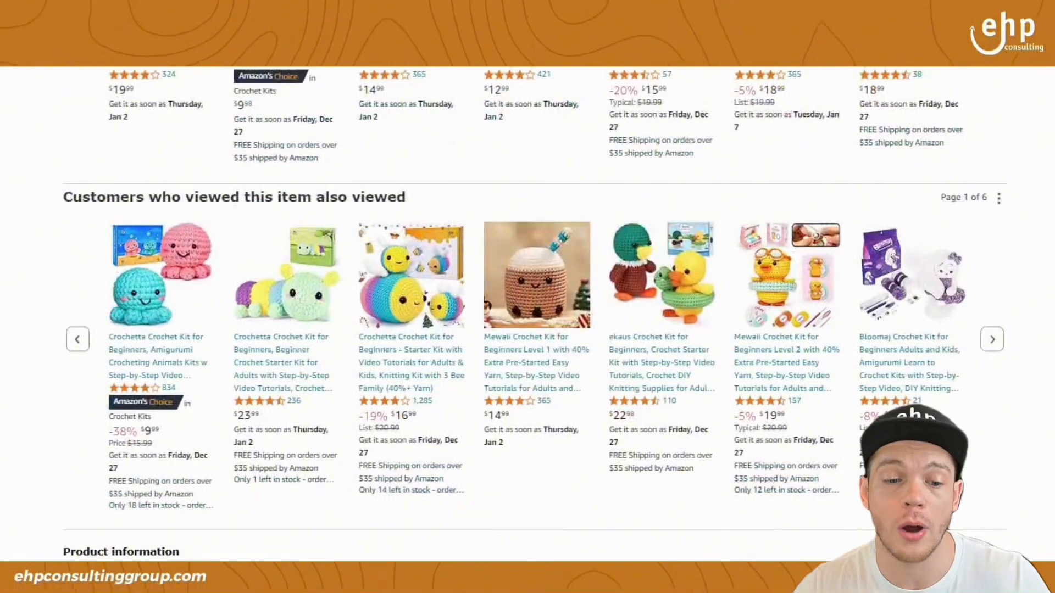
{"action": "scroll", "coordinate": [527, 313], "scroll_direction": "down", "scroll_amount": 7}
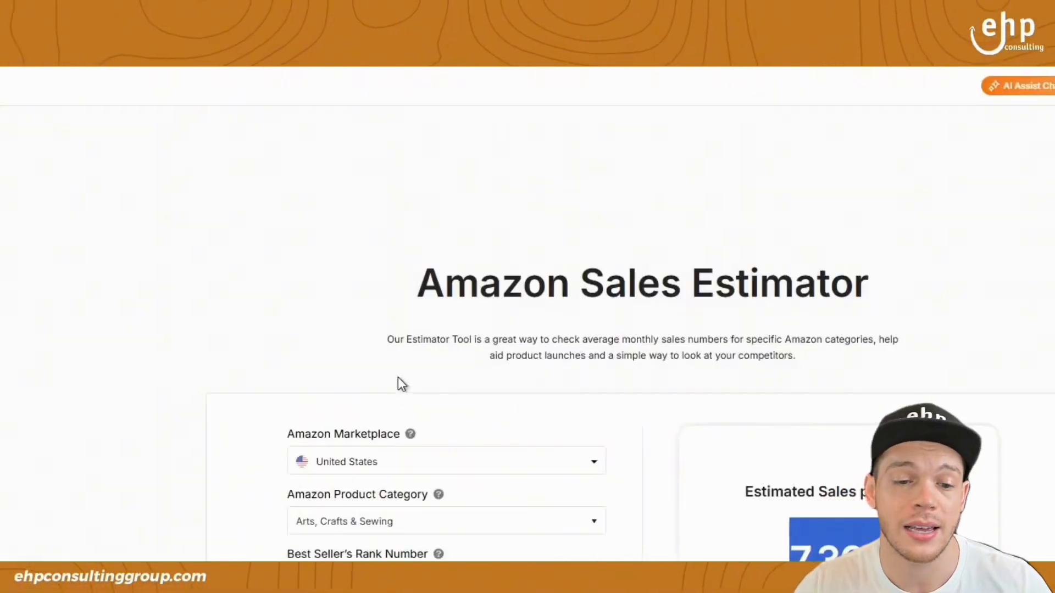
- Switch to Jungle Scout's Sales Estimator and set the product category to Pet Supplies
{"action": "left_click", "coordinate": [455, 522]}
{"action": "scroll", "coordinate": [453, 591], "scroll_direction": "down", "scroll_amount": 5}
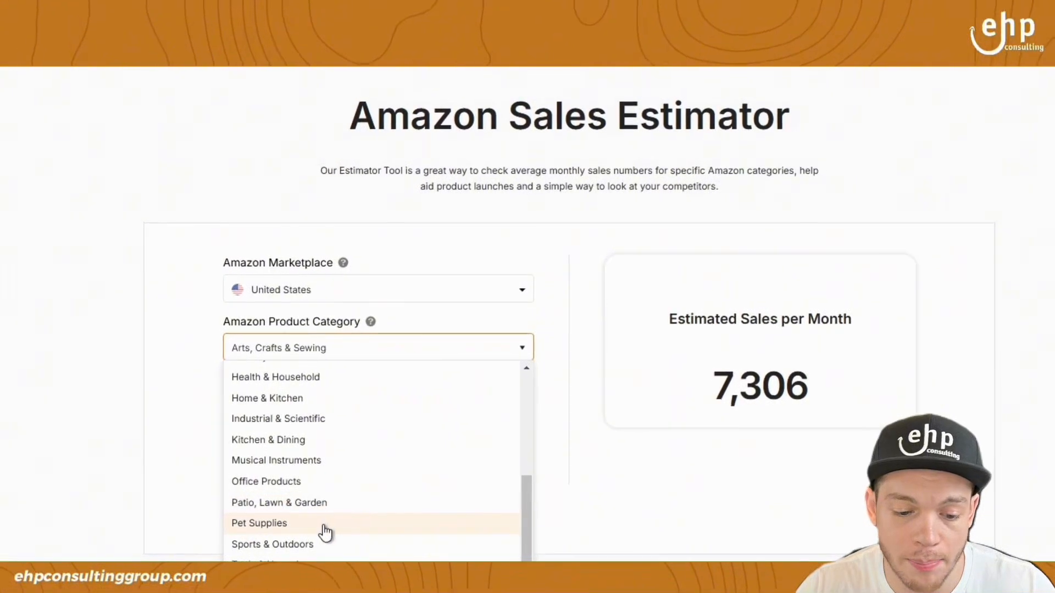
{"action": "left_click", "coordinate": [325, 525]}
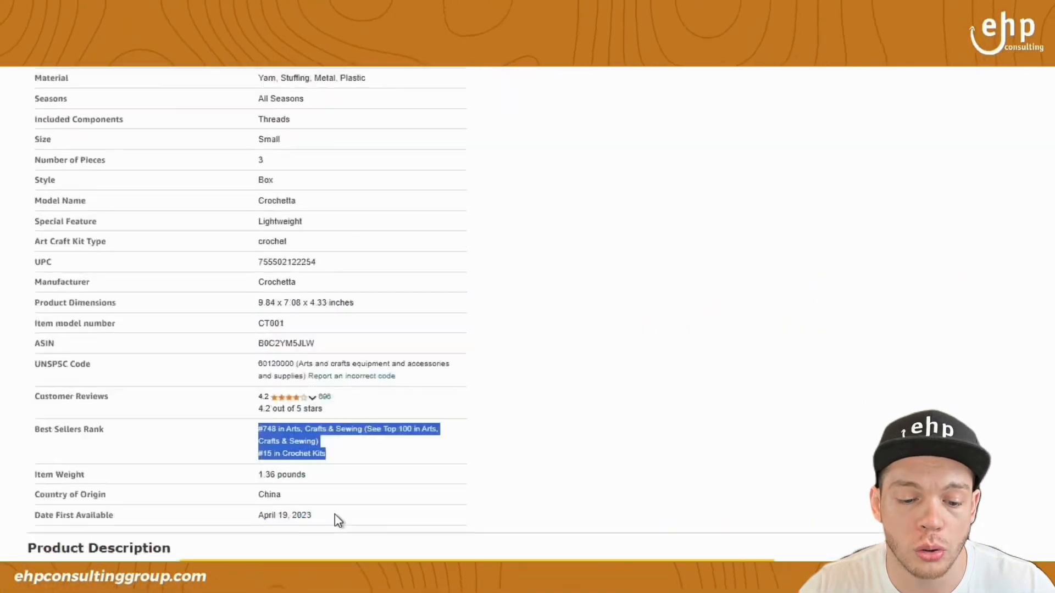
- On Amazon, open the Crochet Kits best sellers list from the octopus kit's rank and examine the category ranks of the kits at its end
{"action": "left_click", "coordinate": [423, 442]}
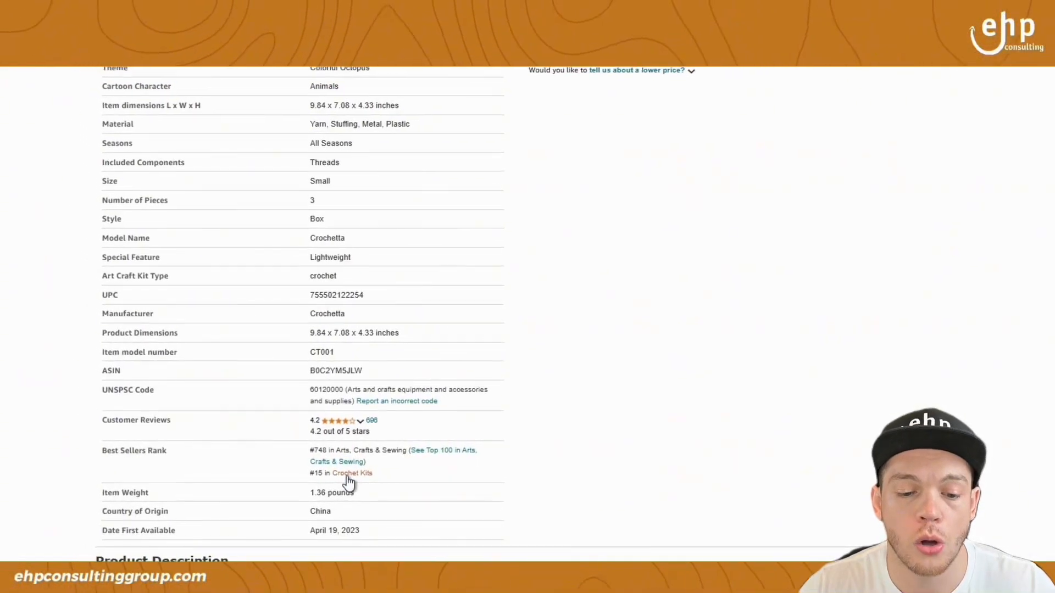
{"action": "left_click", "coordinate": [348, 476]}
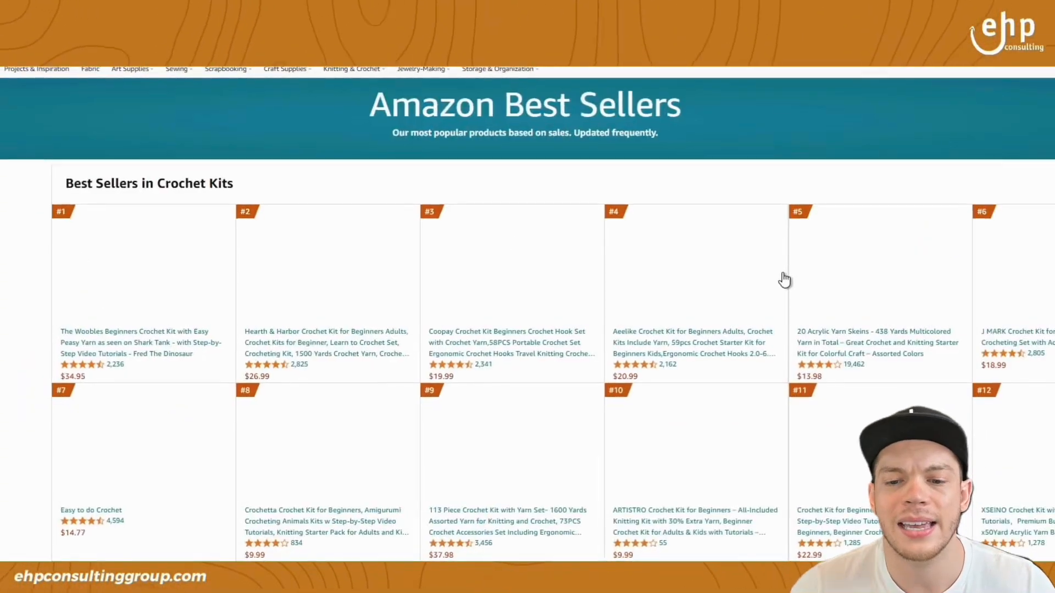
{"action": "scroll", "coordinate": [784, 280], "scroll_direction": "down", "scroll_amount": 15}
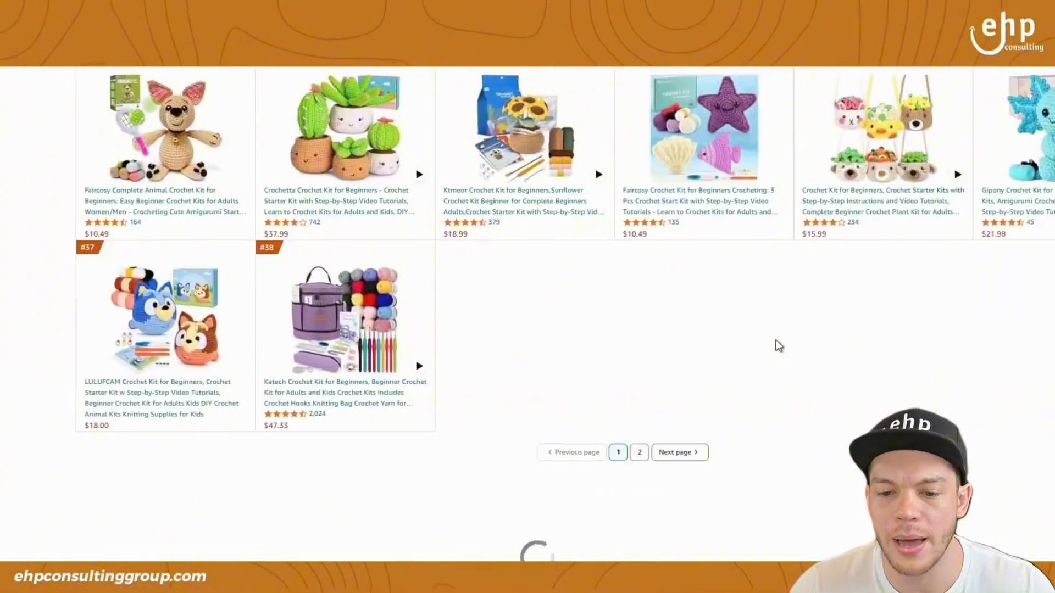
{"action": "scroll", "coordinate": [747, 411], "scroll_direction": "down", "scroll_amount": 10}
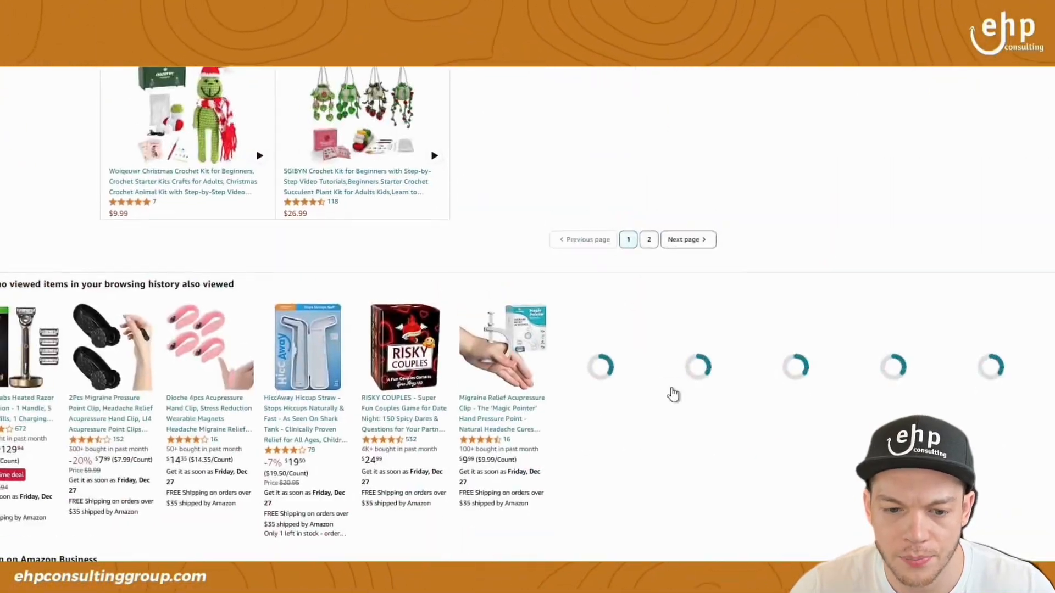
{"action": "scroll", "coordinate": [662, 370], "scroll_direction": "down", "scroll_amount": 1}
{"action": "scroll", "coordinate": [654, 335], "scroll_direction": "up", "scroll_amount": 1}
{"action": "scroll", "coordinate": [604, 308], "scroll_direction": "up", "scroll_amount": 1}
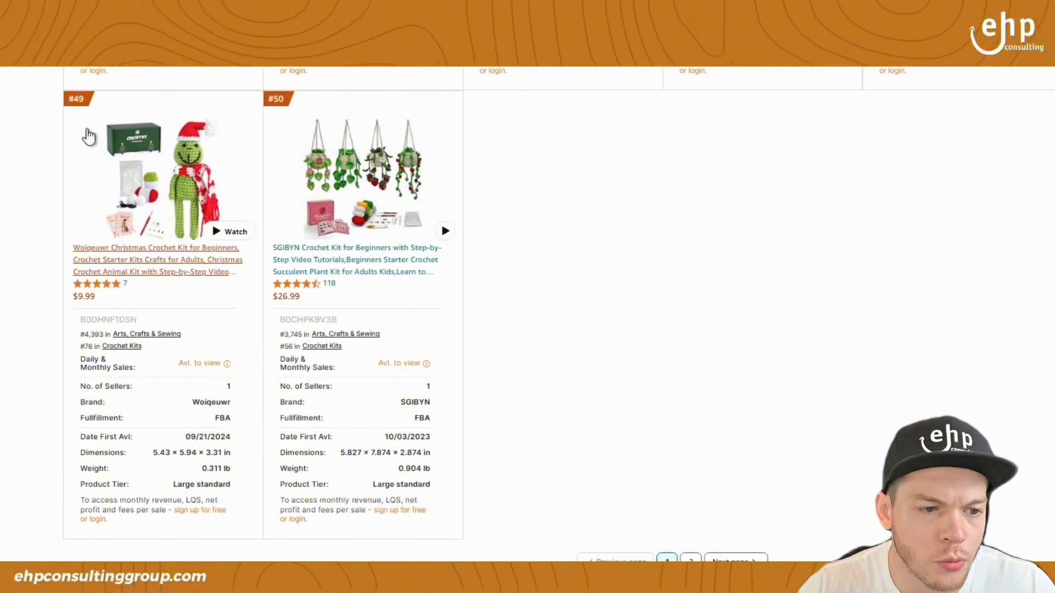
{"action": "scroll", "coordinate": [235, 176], "scroll_direction": "up", "scroll_amount": 3}
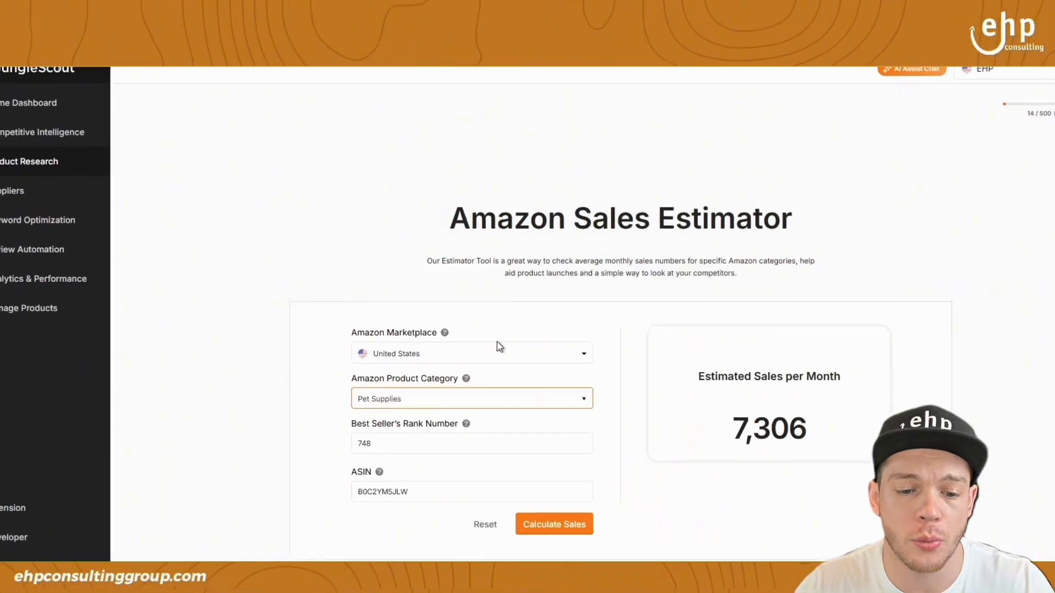
- In the Sales Estimator, set the category to Arts, Crafts & Sewing and the rank to 4393, clear the ASIN, and calculate the monthly sales
{"action": "left_click", "coordinate": [434, 401]}
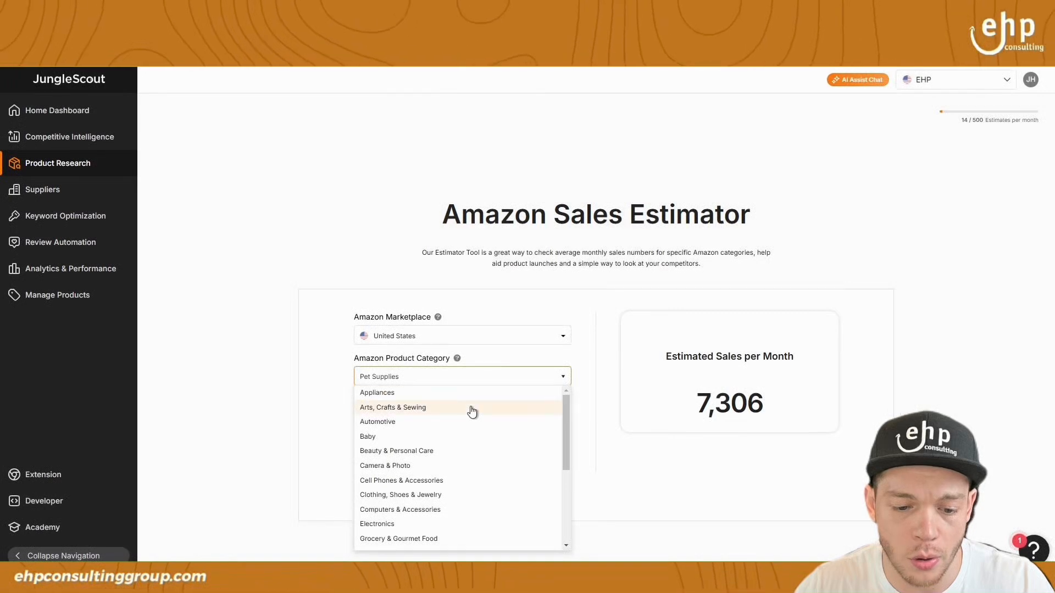
{"action": "left_click", "coordinate": [472, 411]}
{"action": "double_click", "coordinate": [425, 463]}
{"action": "key", "text": "BackSpace"}
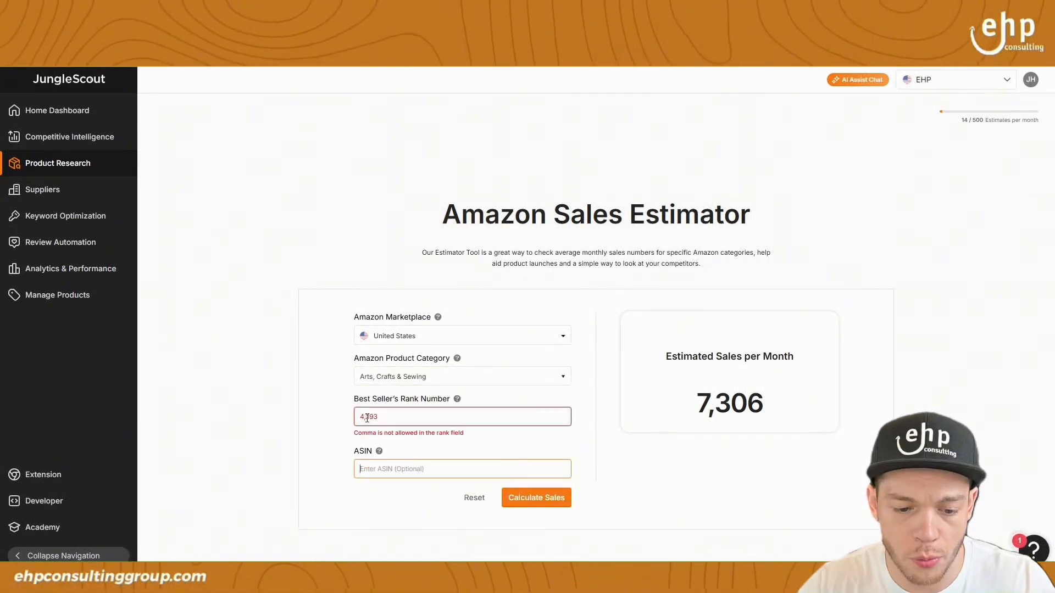
{"action": "left_click", "coordinate": [366, 418]}
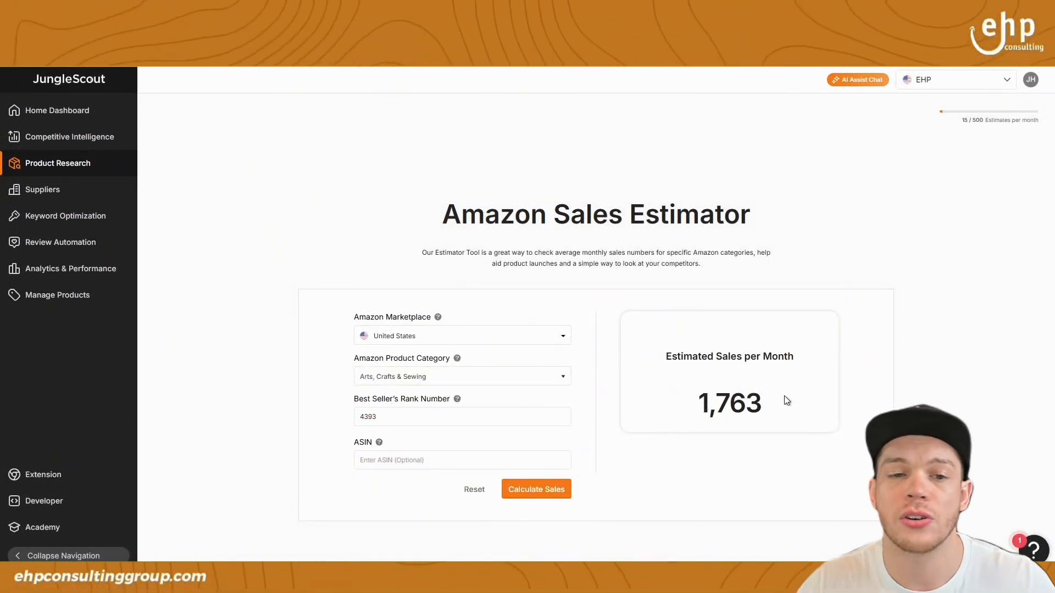